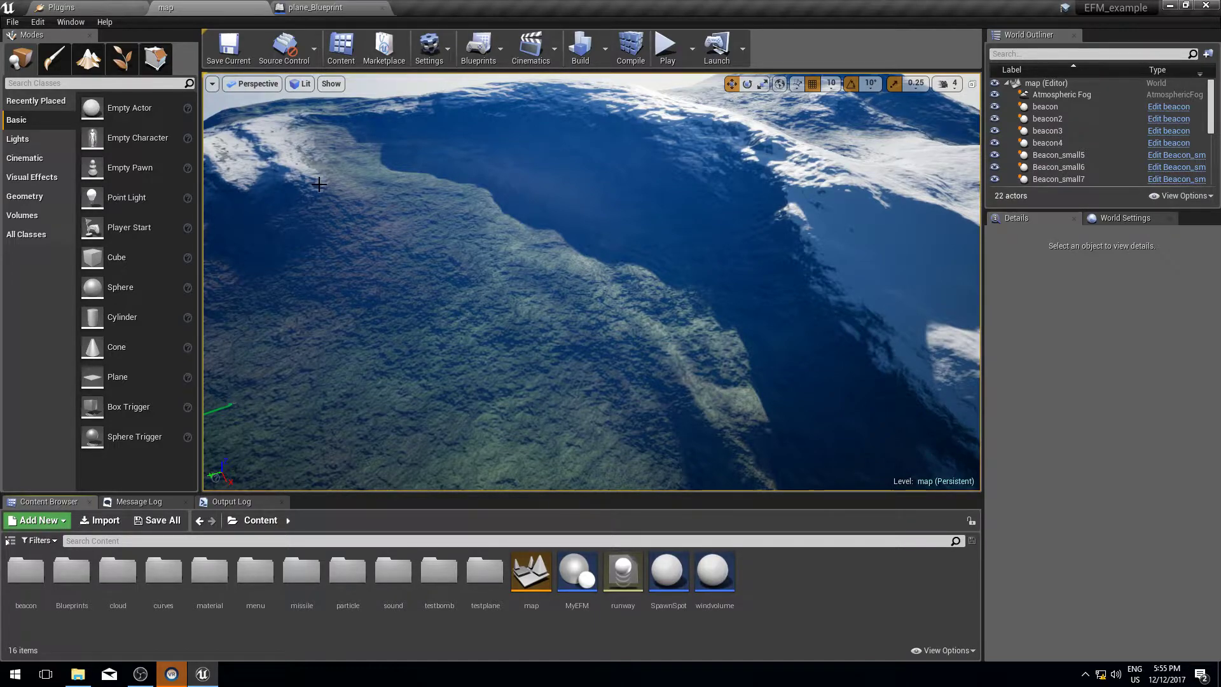
In plane_Blueprint's MyEFM Details, switch Atmosphere Type from Constant to Density Curve
{"action": "left_click", "coordinate": [328, 10]}
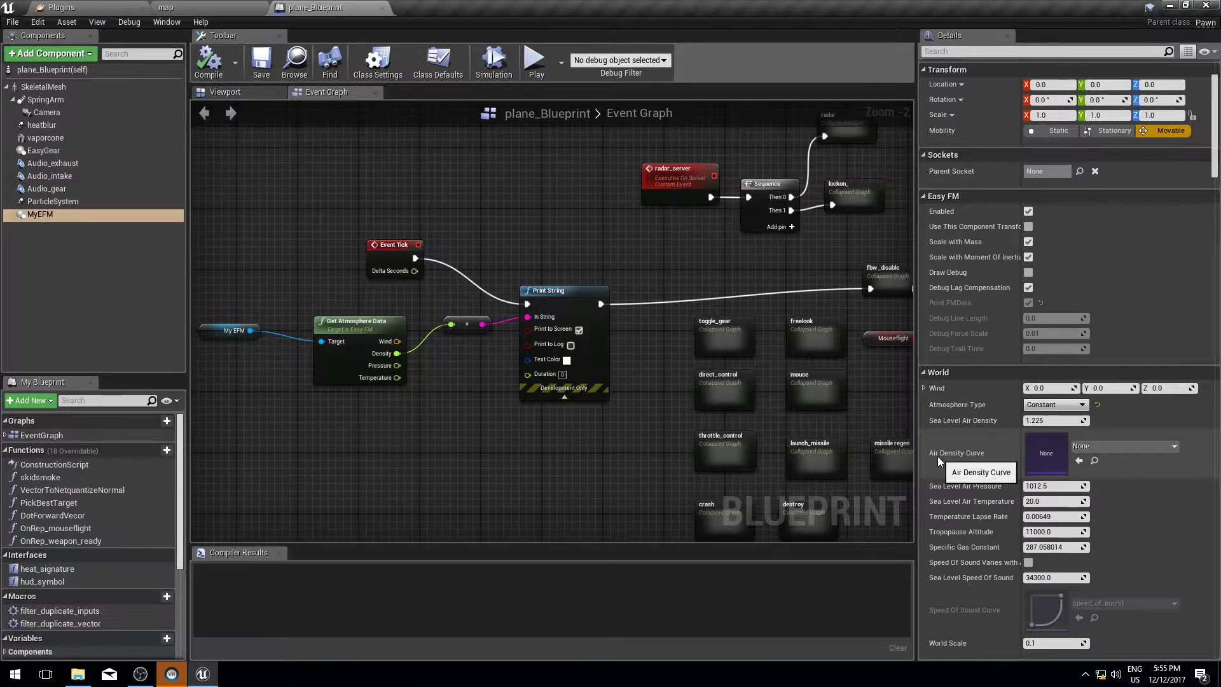
{"action": "left_click", "coordinate": [1053, 405]}
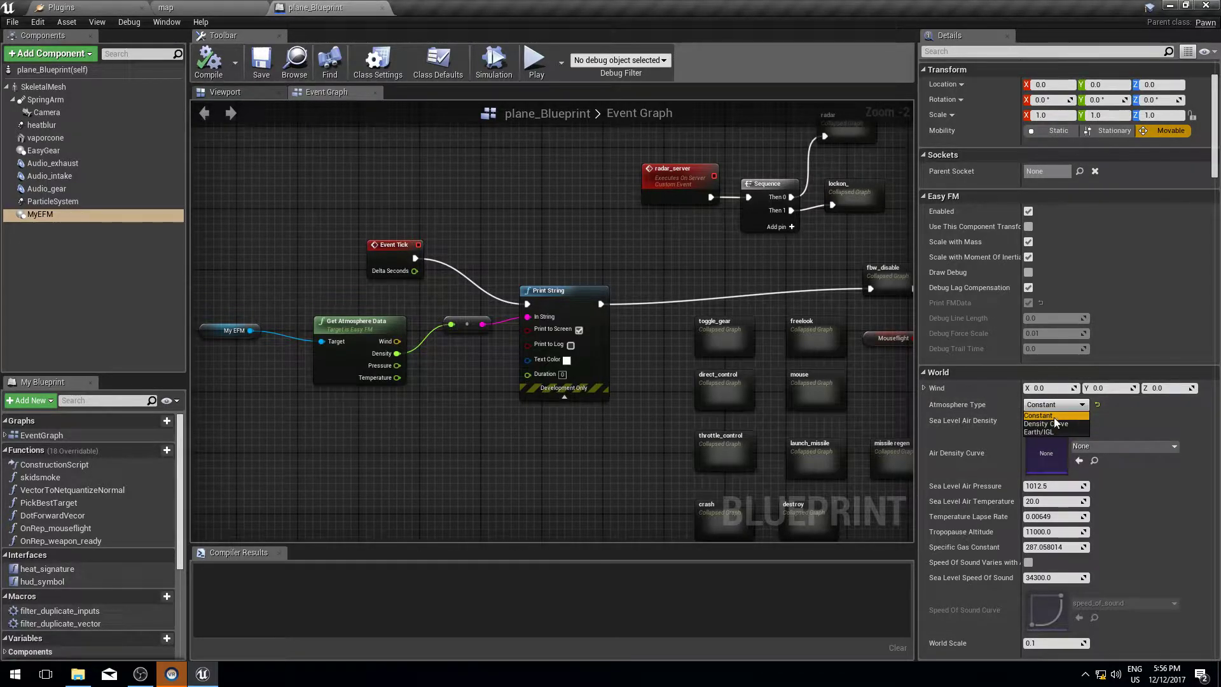
{"action": "left_click", "coordinate": [1051, 426]}
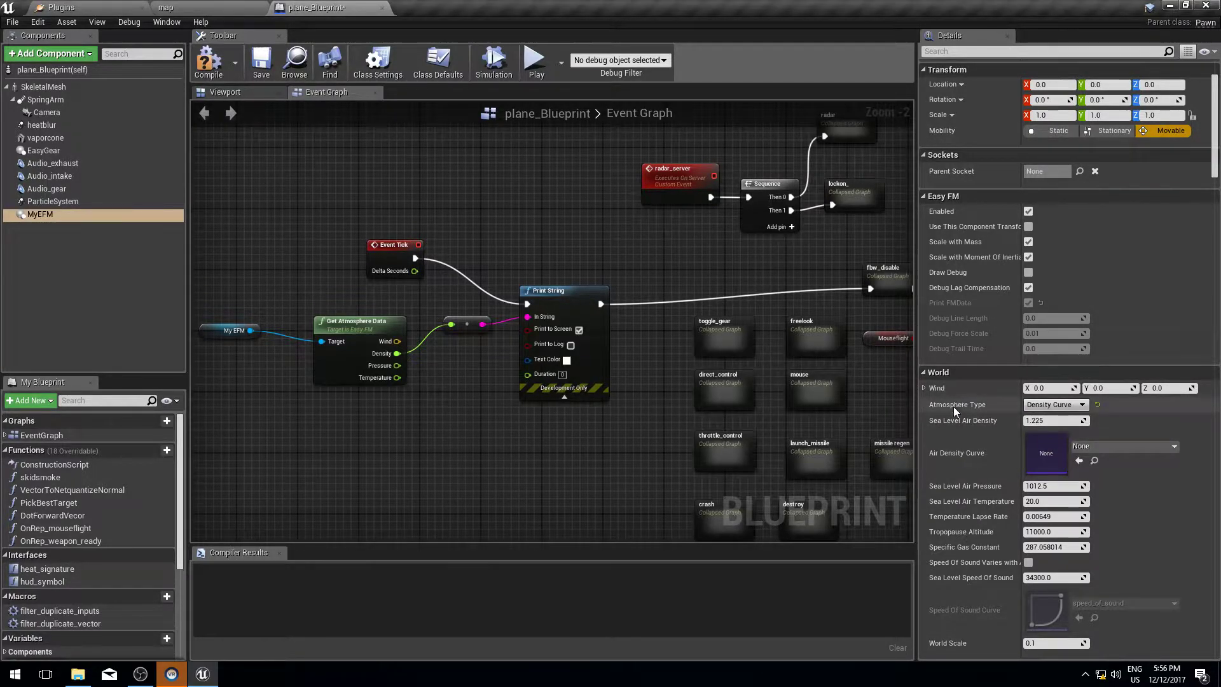
{"action": "left_click", "coordinate": [1080, 405]}
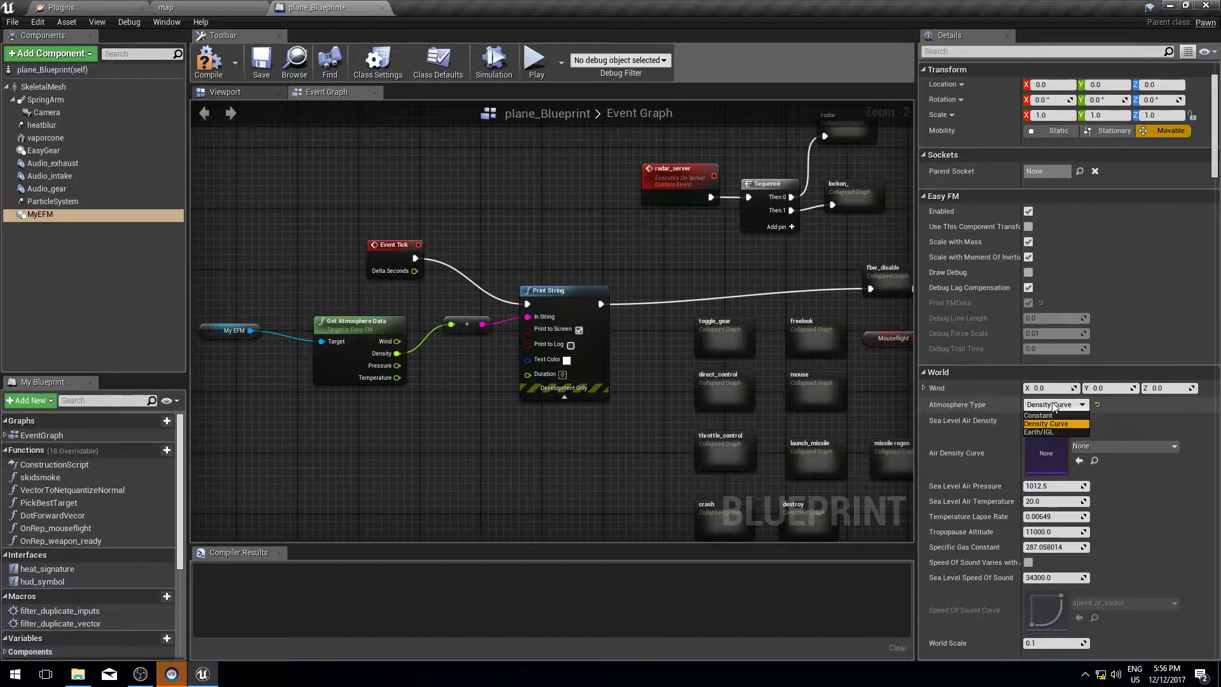
Choose Earth/IGL as MyEFM's Atmosphere Type
{"action": "left_click", "coordinate": [1033, 432]}
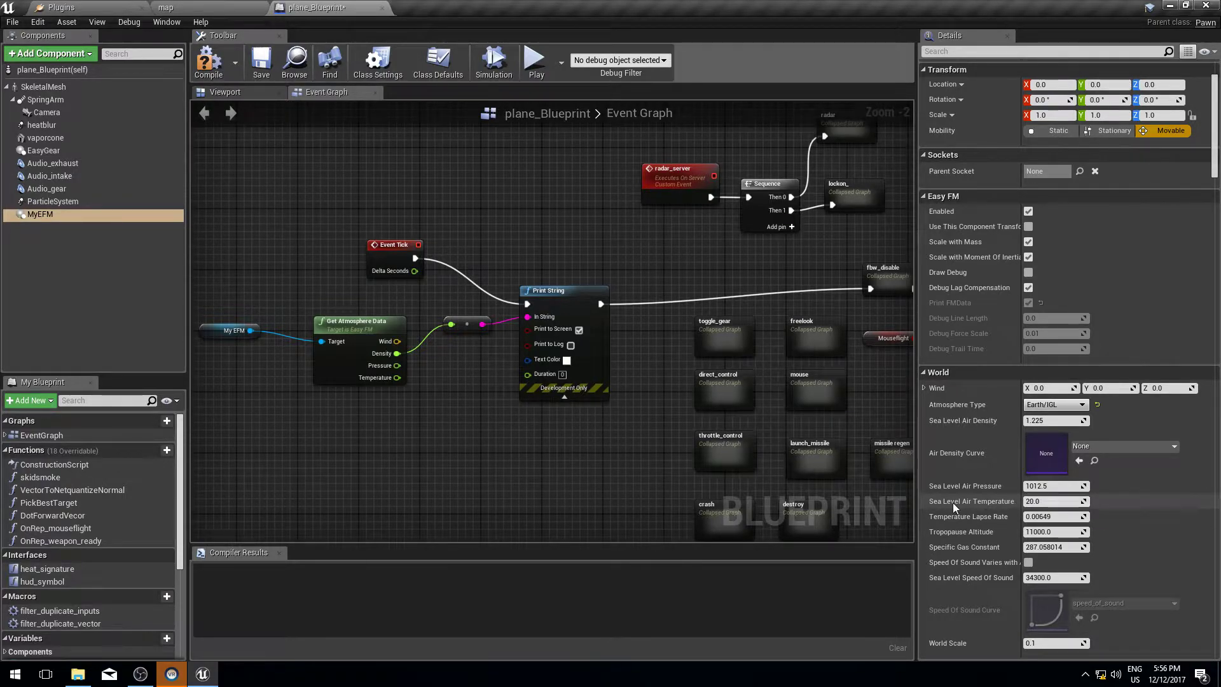
{"action": "mouse_move", "coordinate": [971, 501]}
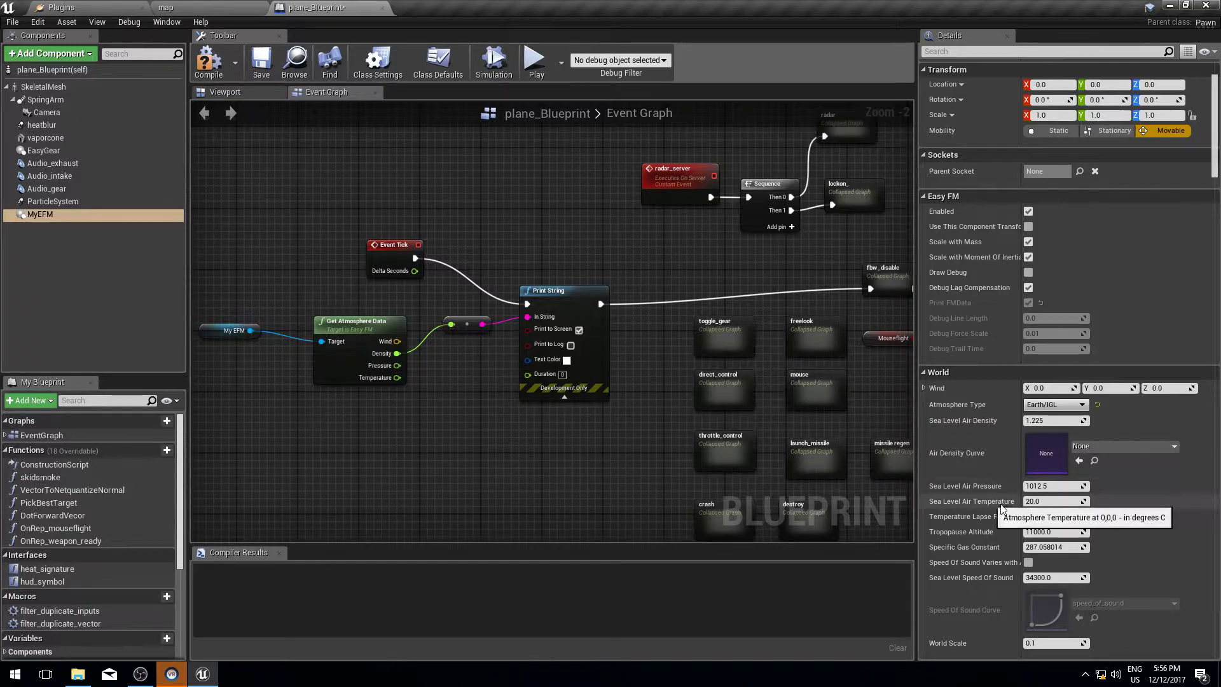
Set MyEFM's Sea Level Air Temperature to -10 degrees
{"action": "left_click", "coordinate": [1051, 503]}
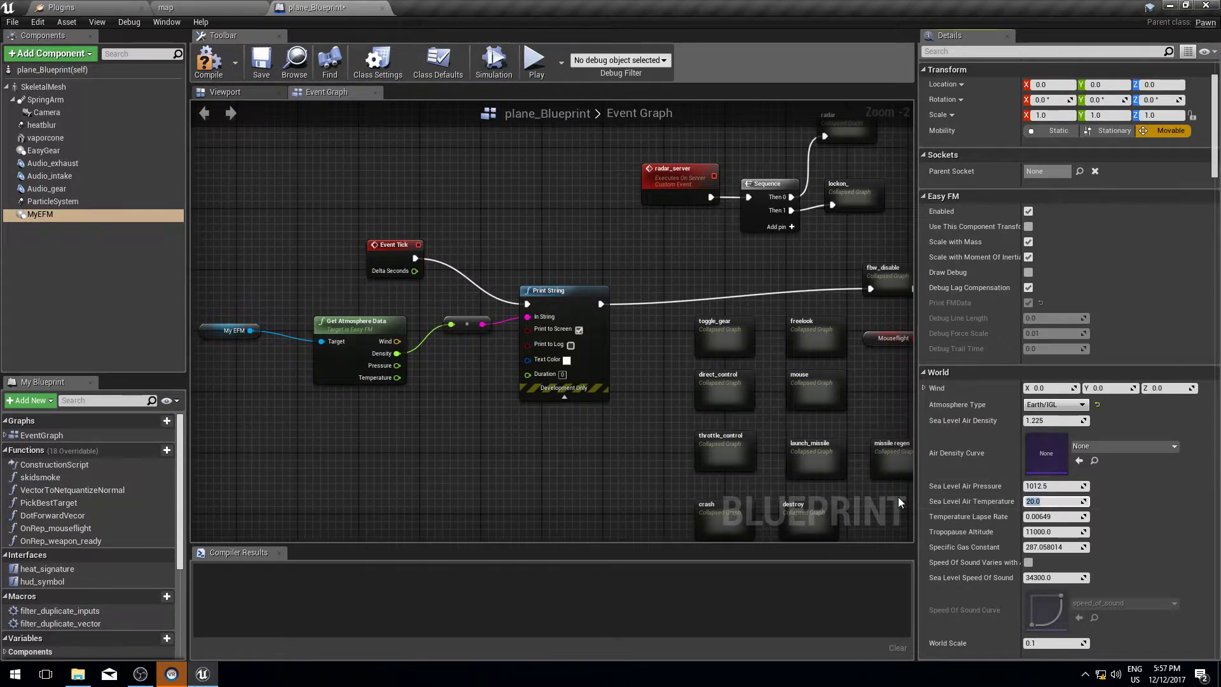
{"action": "type", "text": "0"}
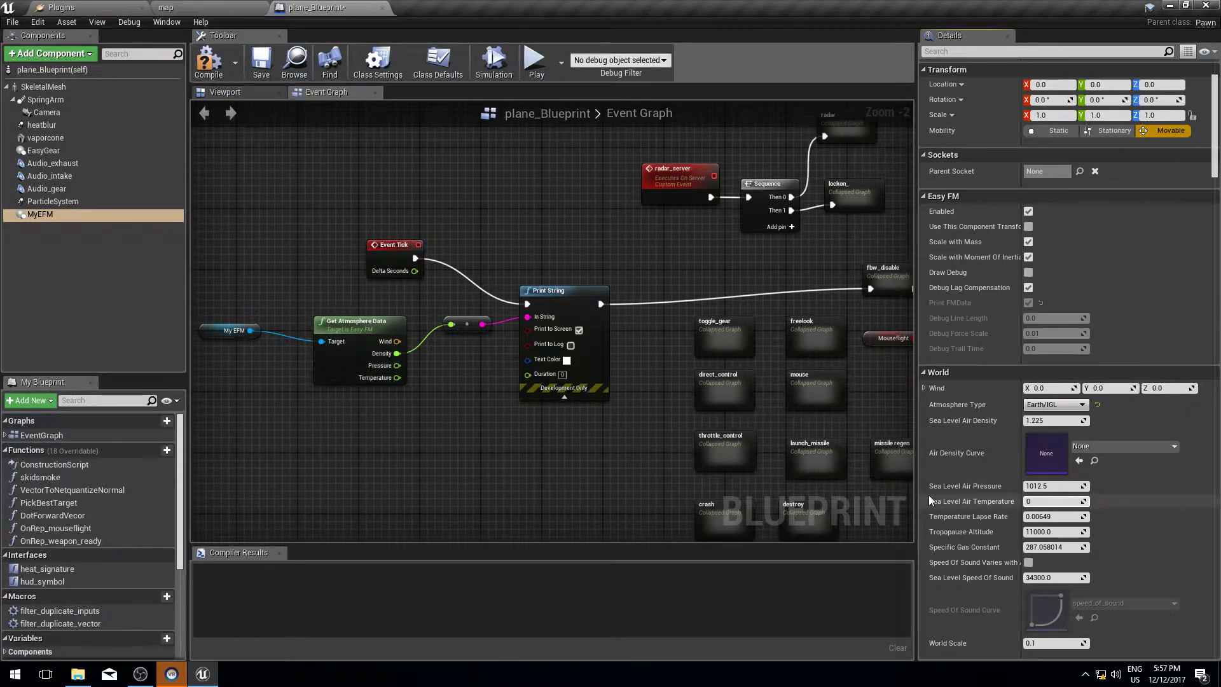
{"action": "type", "text": "-10"}
{"action": "key", "text": "Return"}
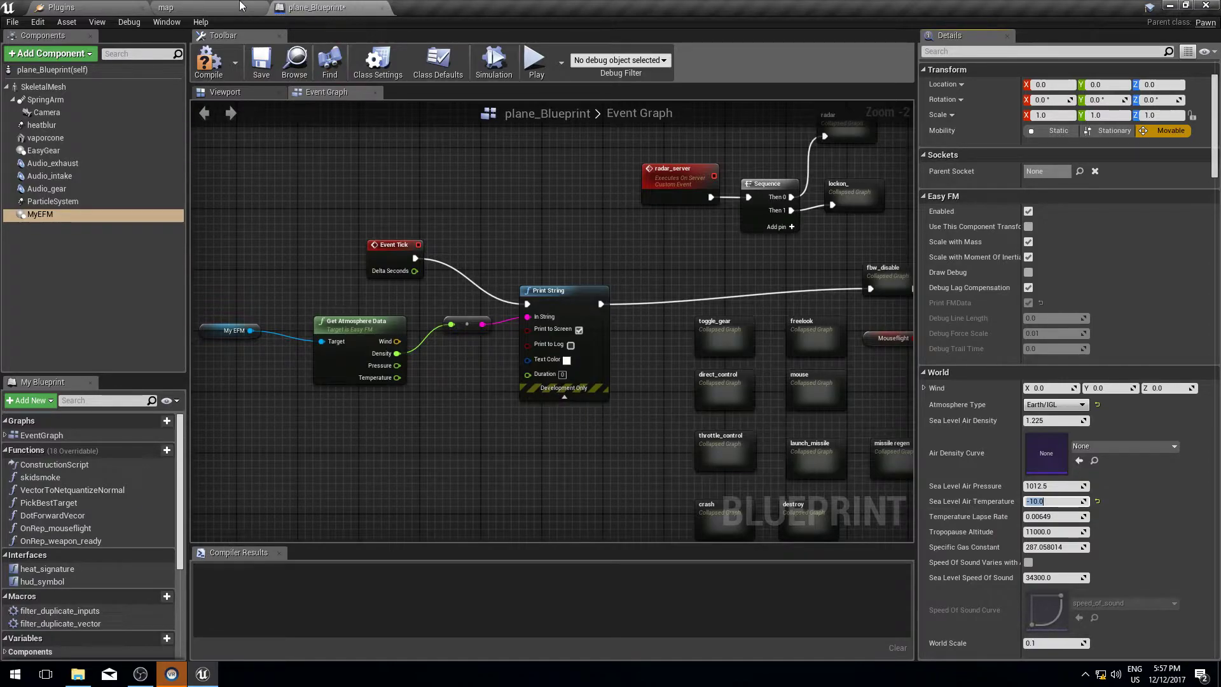
Test-fly the jet in the map level at -10 degrees, throttling up the engines
{"action": "left_click", "coordinate": [166, 8]}
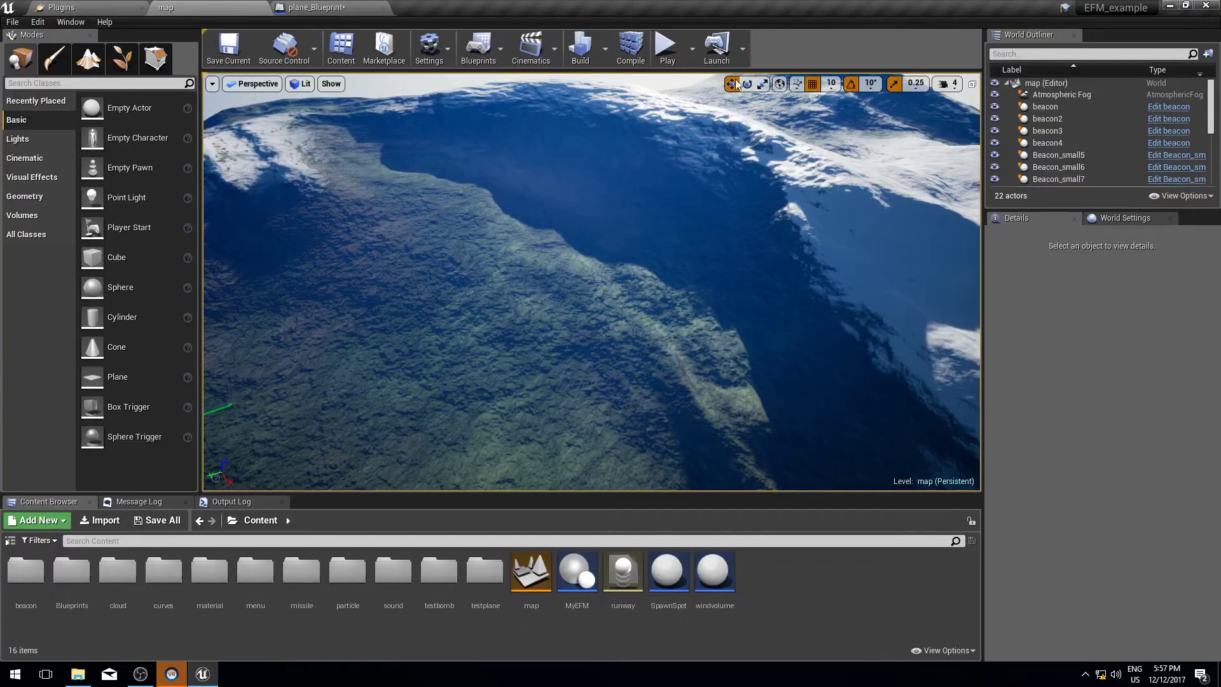
{"action": "left_click", "coordinate": [666, 46]}
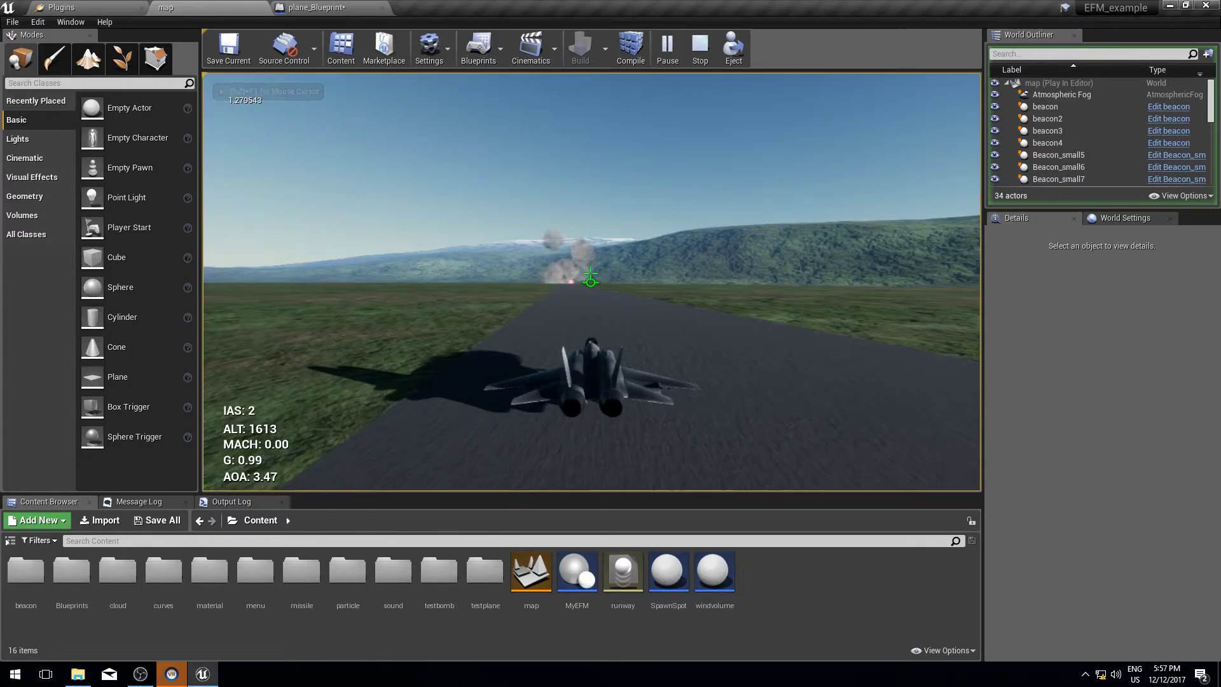
{"action": "key", "text": "shift"}
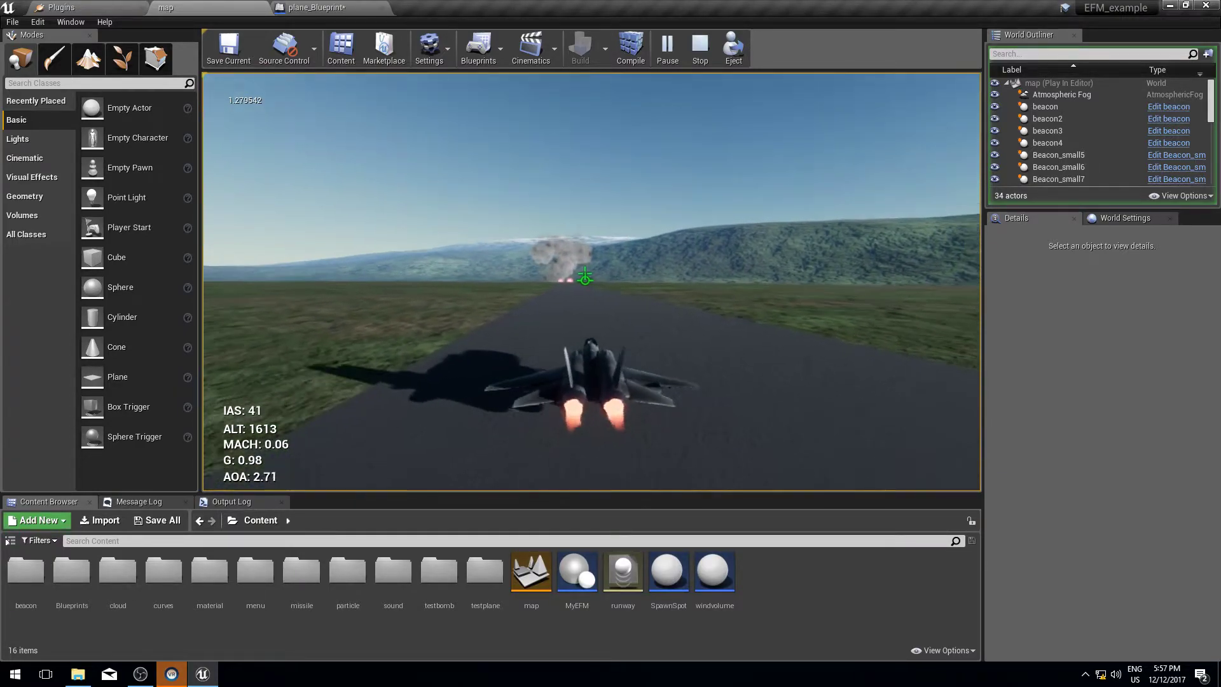
{"action": "key", "text": "Escape"}
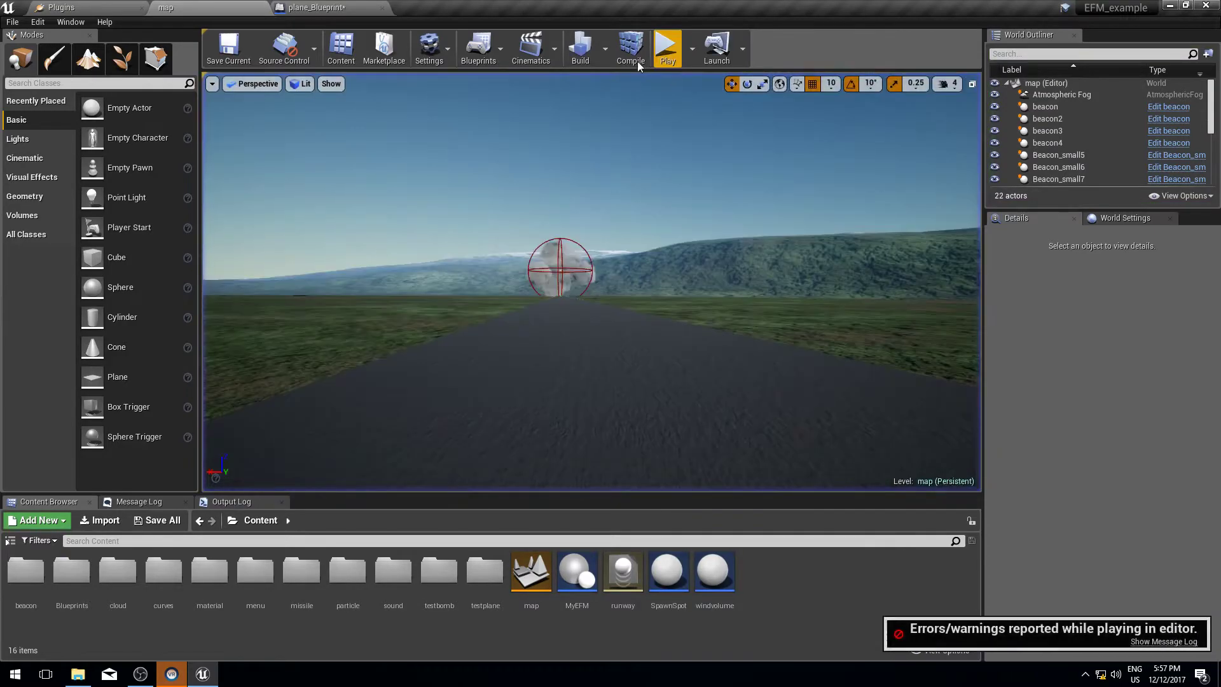
Back in plane_Blueprint, set Sea Level Air Temperature to 40 degrees
{"action": "left_click", "coordinate": [315, 6]}
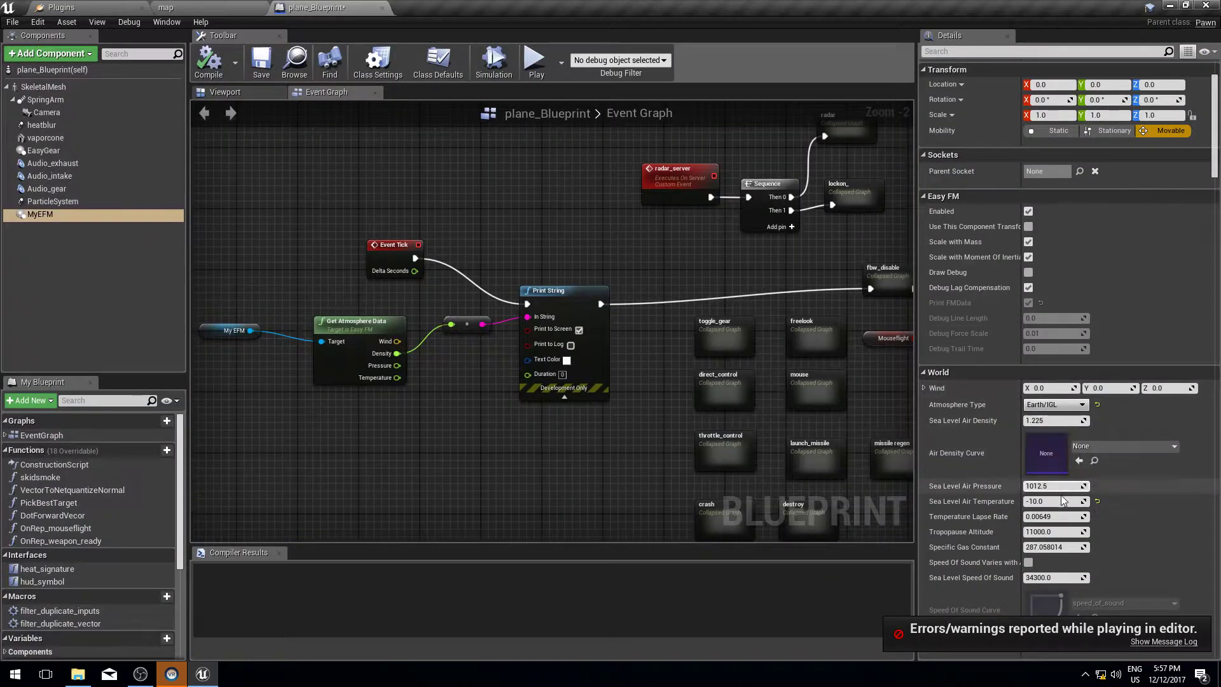
{"action": "double_click", "coordinate": [1049, 500]}
{"action": "type", "text": "40"}
{"action": "key", "text": "Return"}
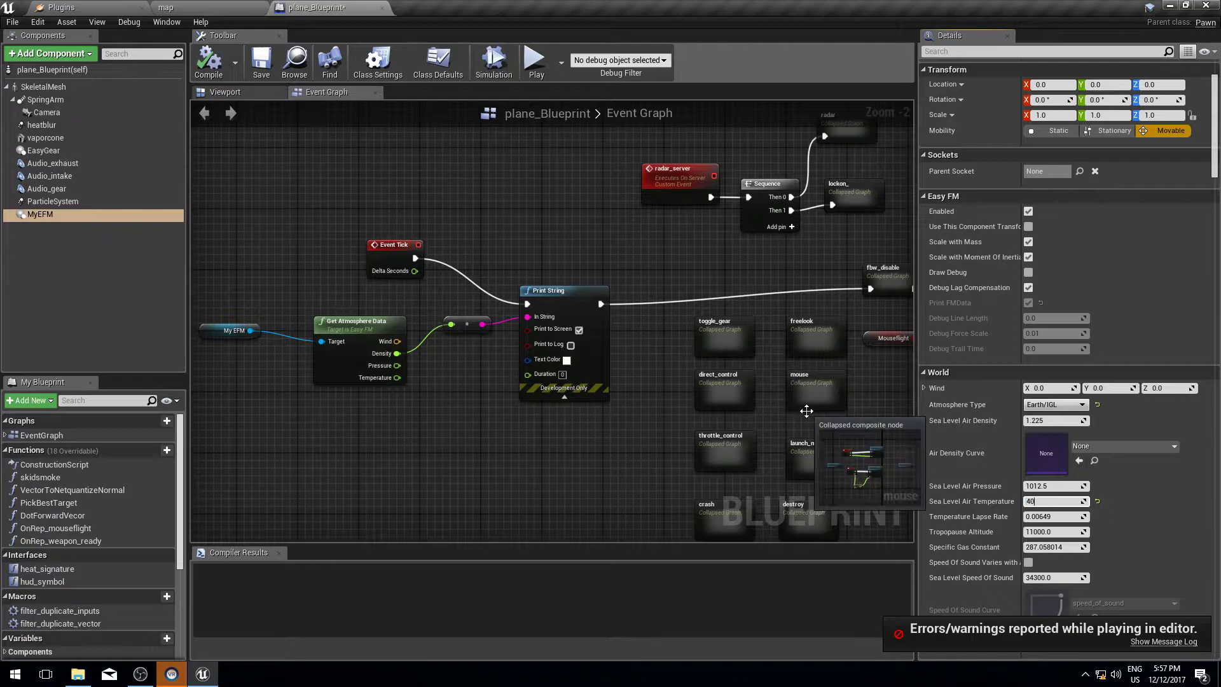
Run a takeoff test in the map level with the 40-degree sea level temperature
{"action": "left_click", "coordinate": [222, 7]}
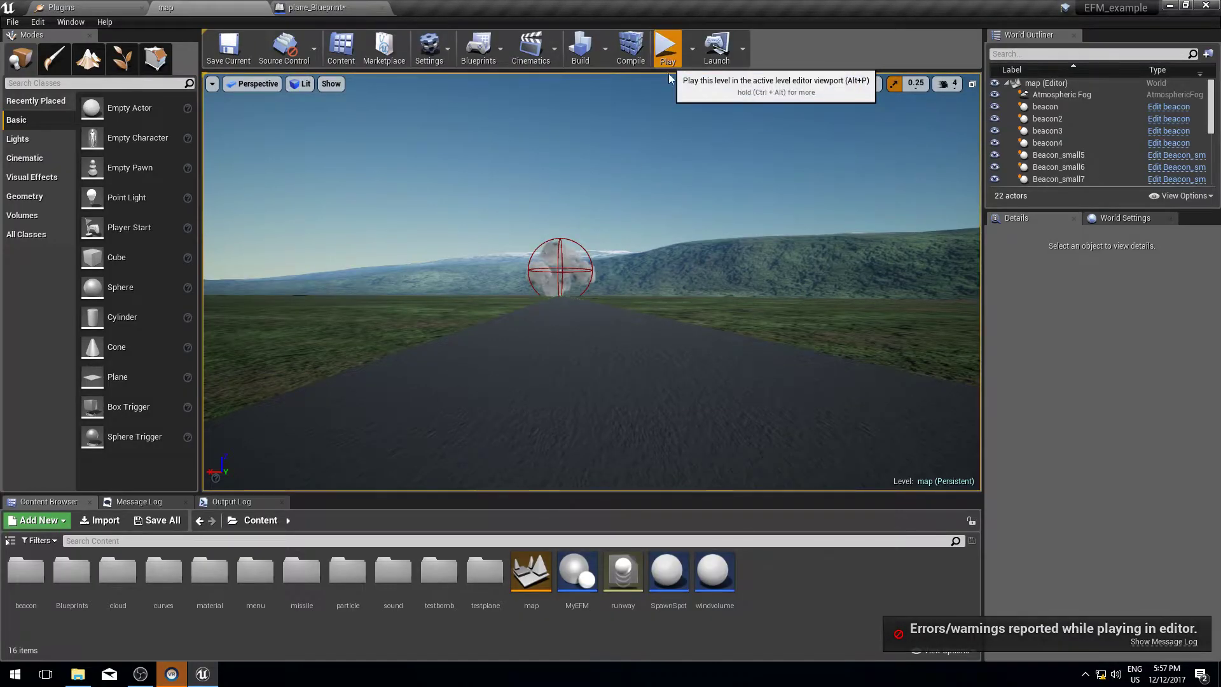
{"action": "left_click", "coordinate": [666, 48]}
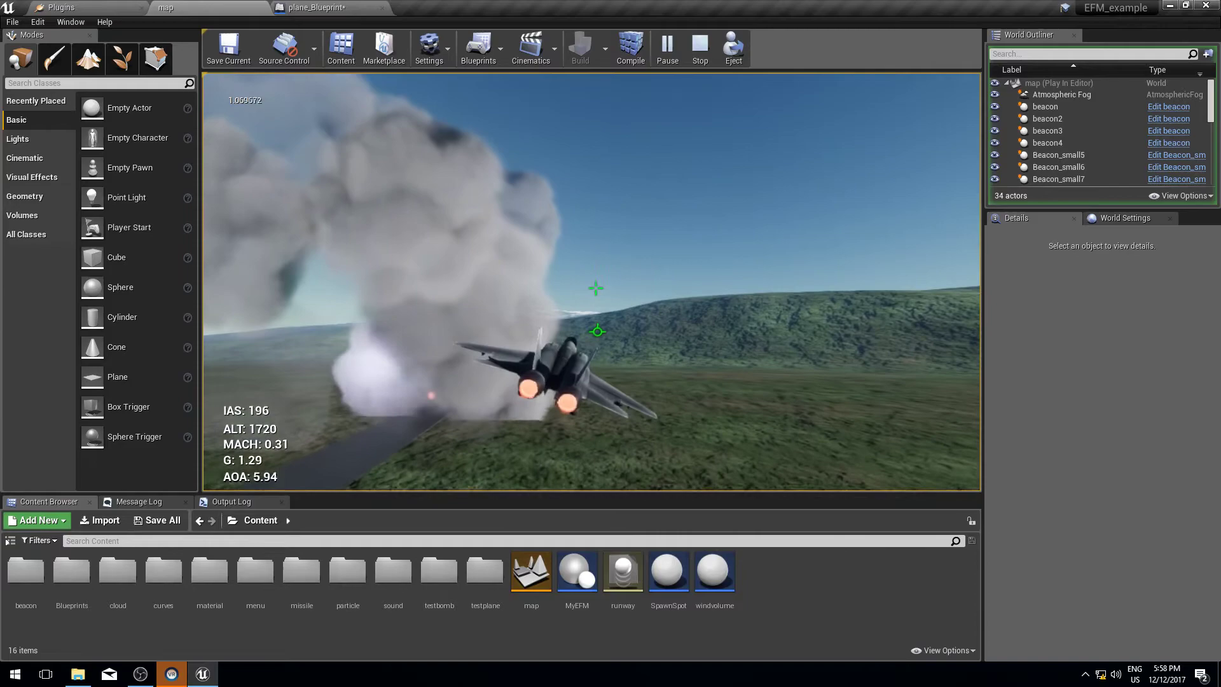
{"action": "key", "text": "Escape"}
Reset Sea Level Air Temperature to 20.0 and drag Specific Gas Constant up to 318.604492
{"action": "left_click", "coordinate": [316, 6]}
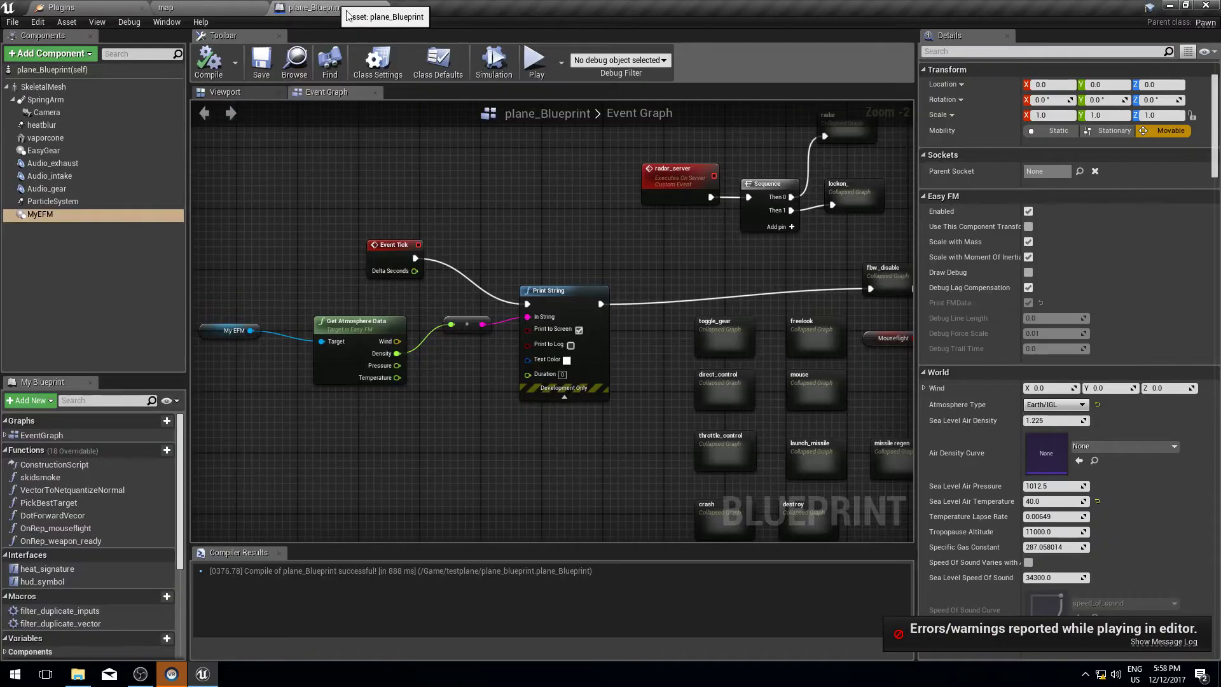
{"action": "left_click", "coordinate": [1097, 500]}
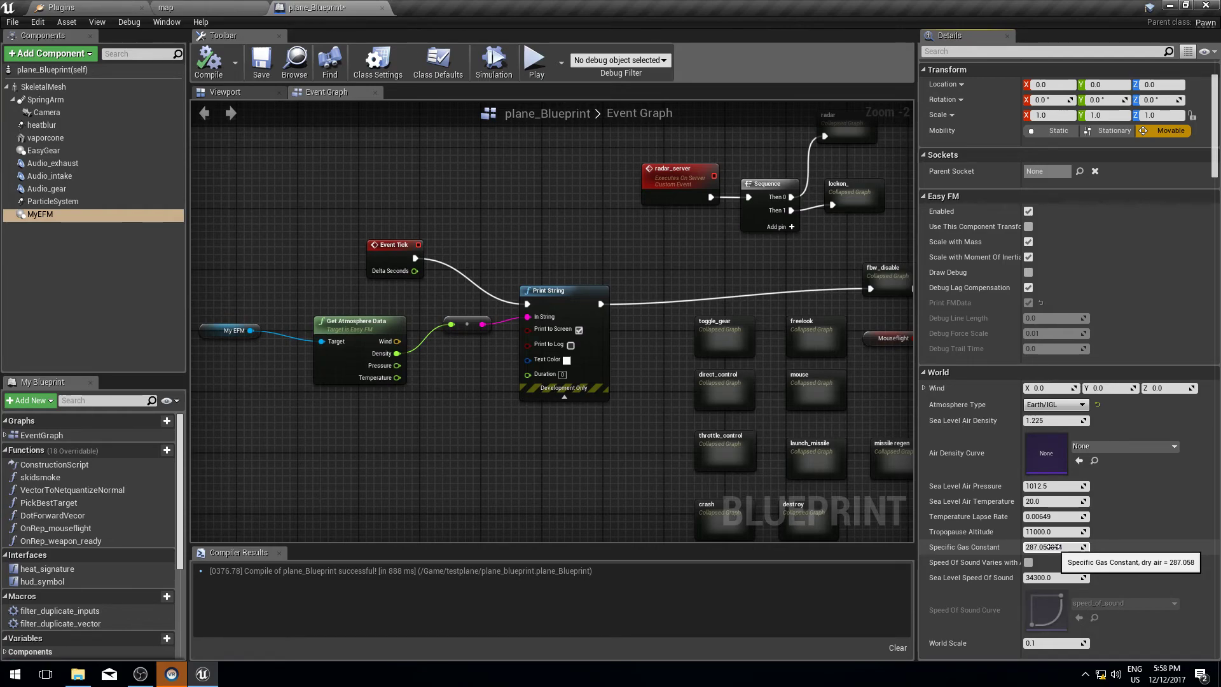
{"action": "left_click_drag", "start_coordinate": [1054, 547], "coordinate": [1020, 546]}
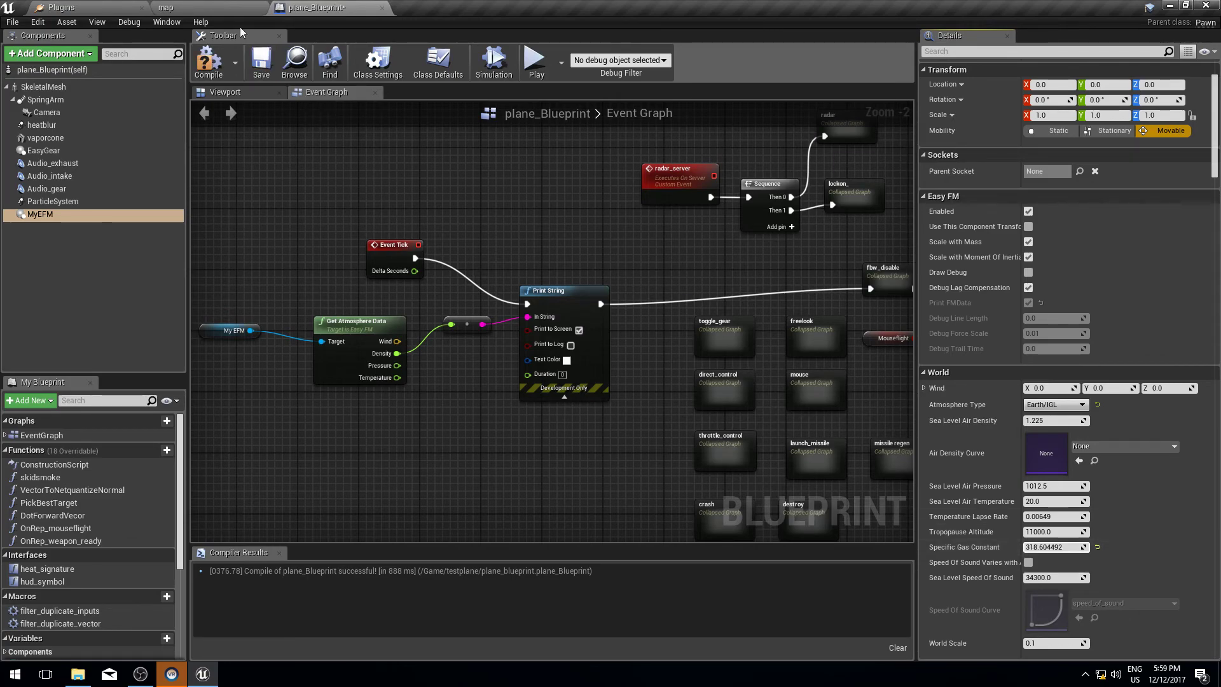
Run a brief Play session in the map level with the raised gas constant
{"action": "left_click", "coordinate": [166, 7]}
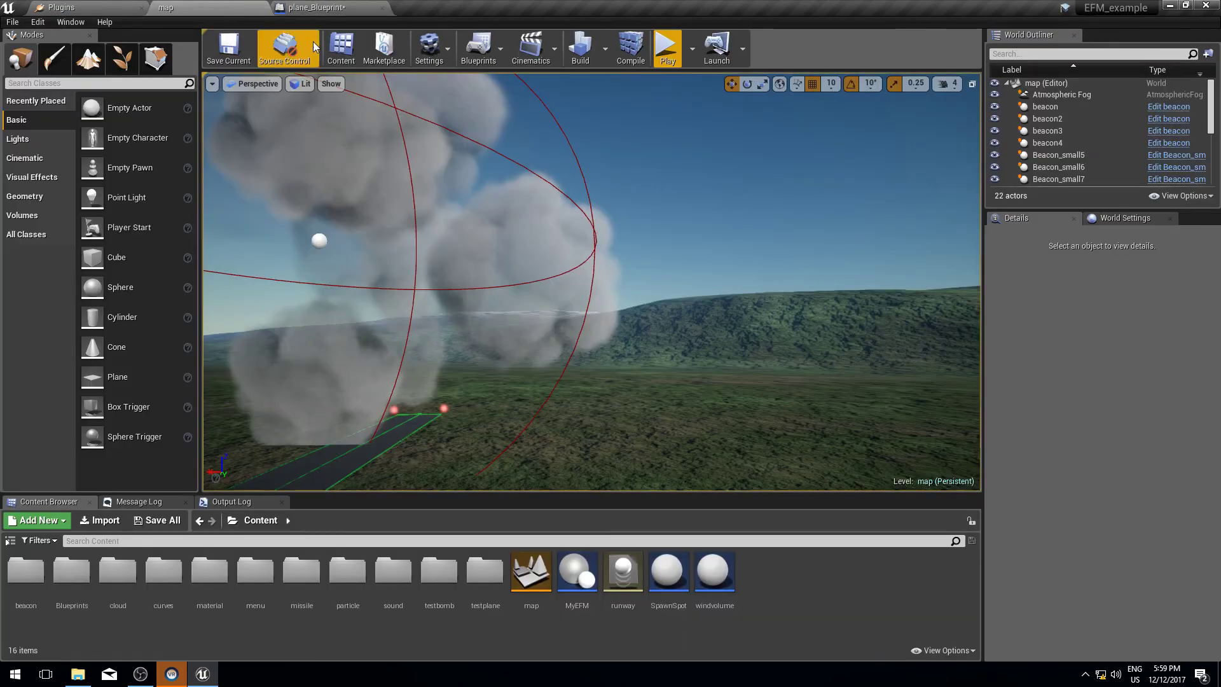
{"action": "left_click", "coordinate": [667, 48]}
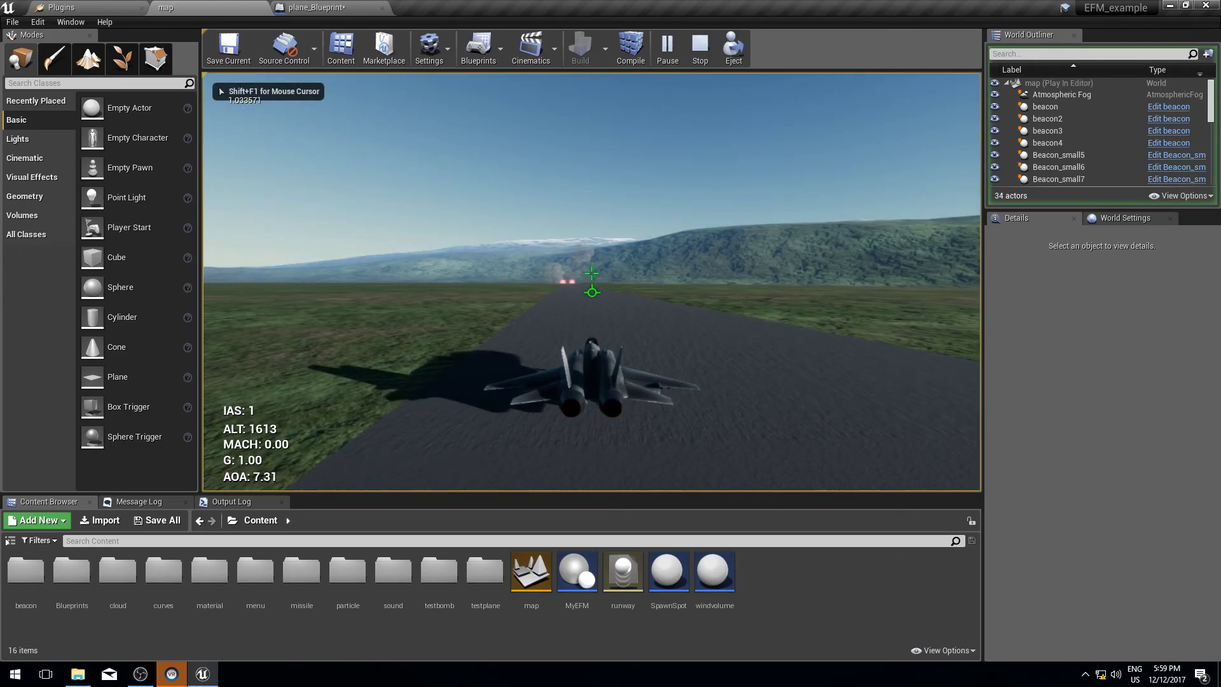
{"action": "key", "text": "Escape"}
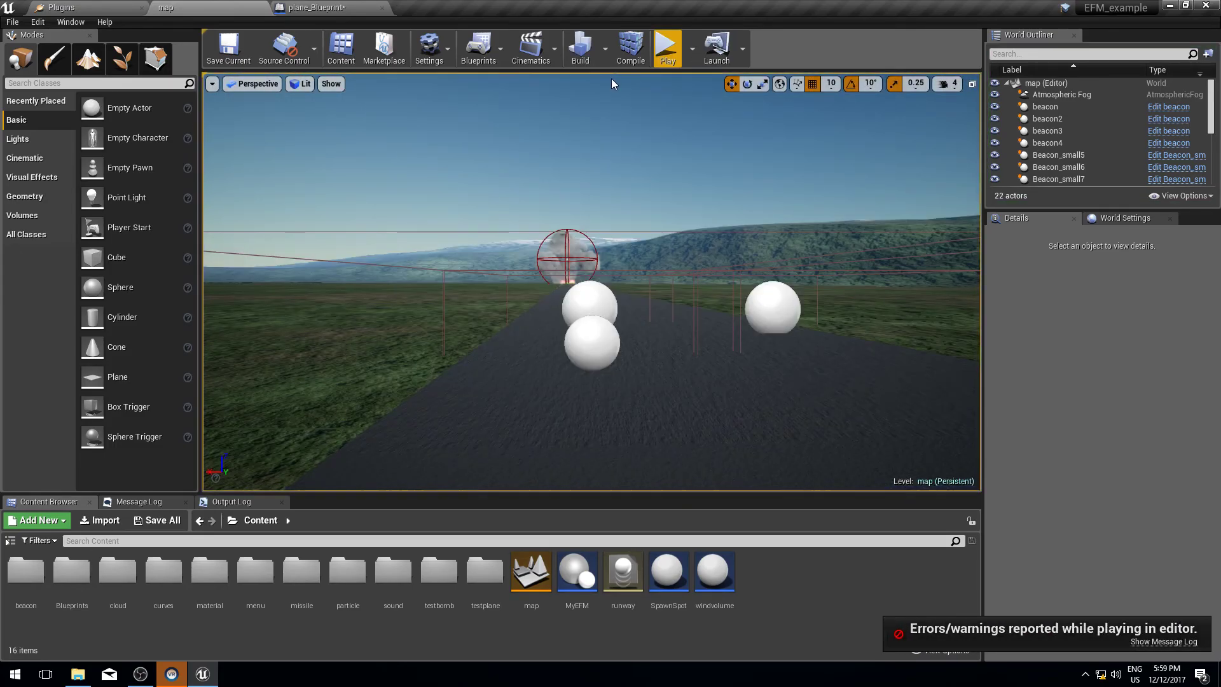